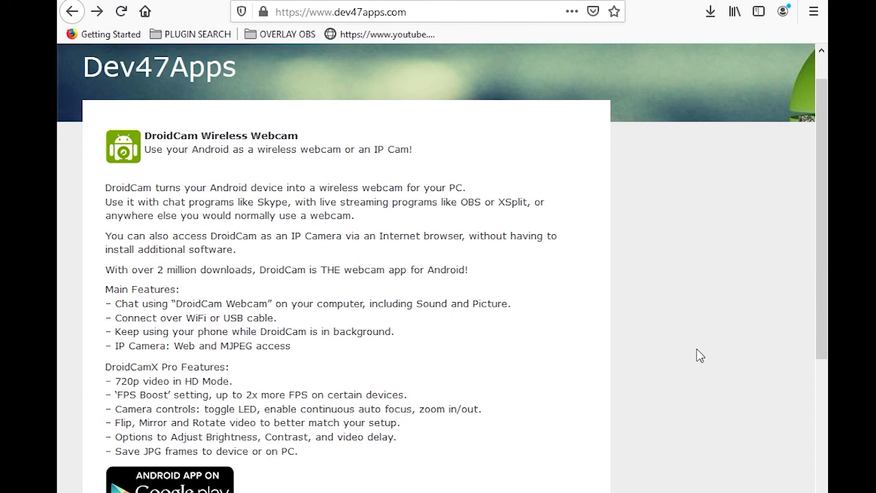
Download the Windows version of DroidCam Client v6.0 from the Dev47Apps page and save the zip file.
scroll(702, 357, "down", 6)
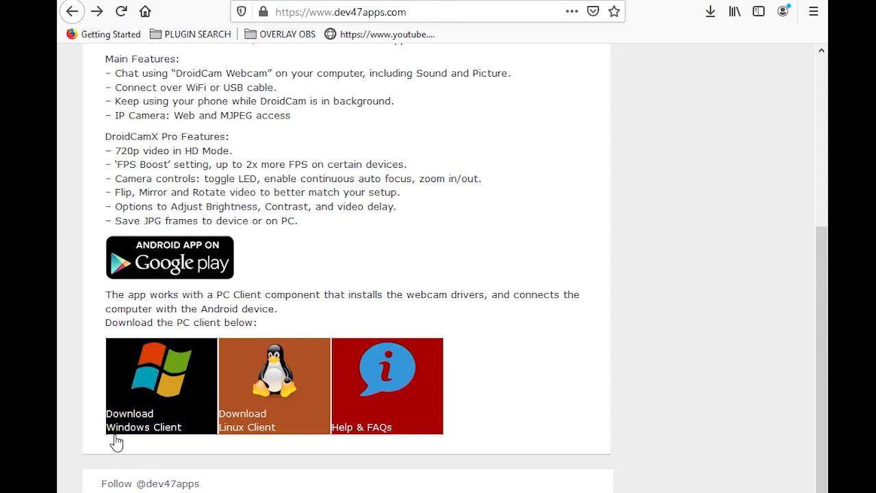
left_click(156, 399)
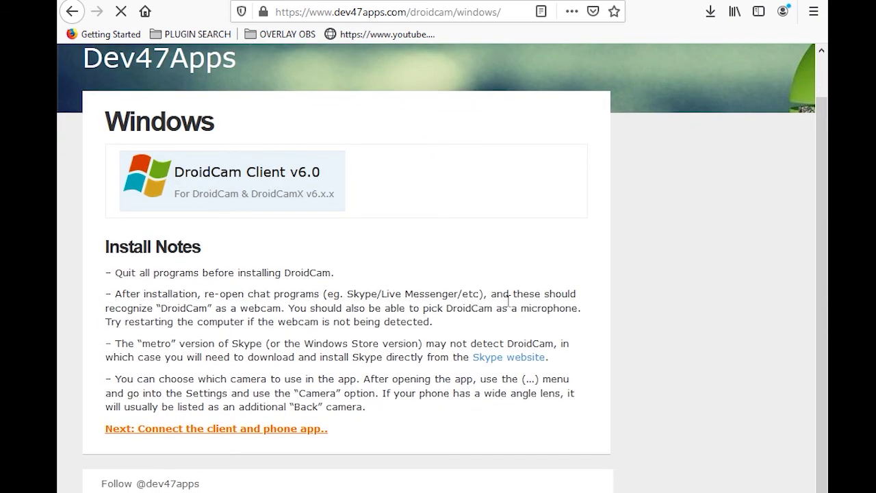
left_click(228, 173)
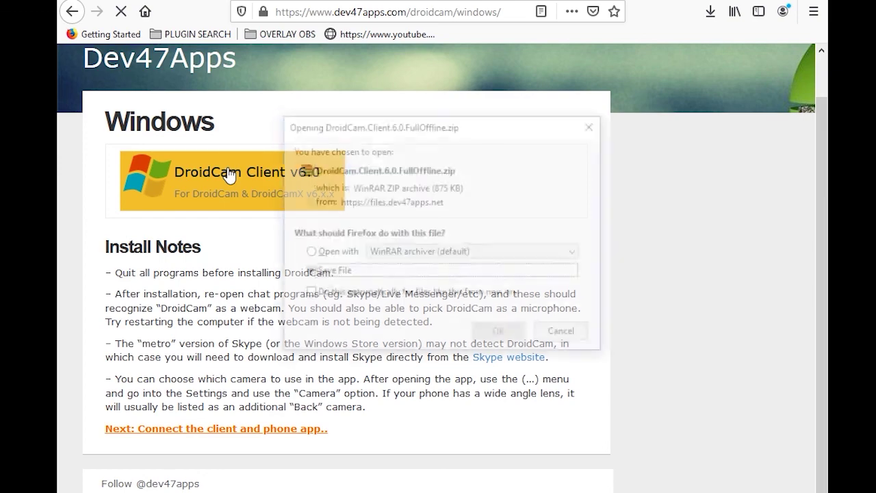
left_click(489, 335)
Show the downloaded zip in its folder, go into the DroidCam.Client.6.0.FullOffline folder and select the installer application.
left_click(710, 11)
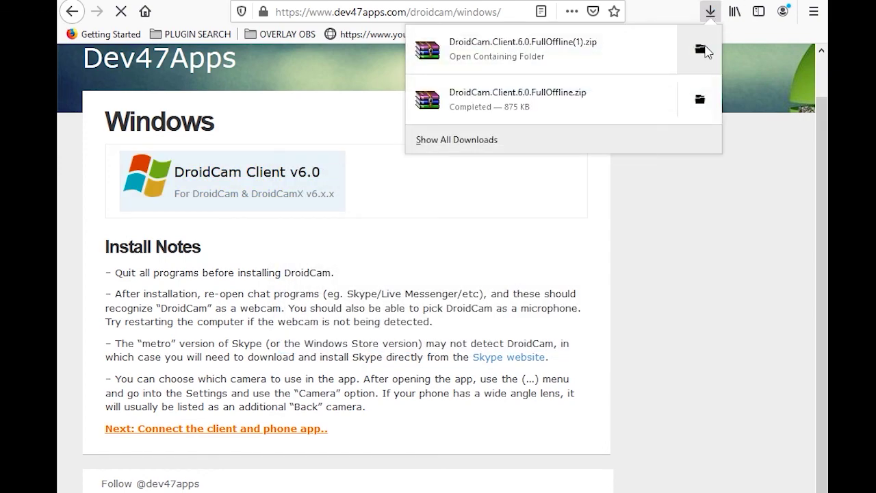
left_click(699, 49)
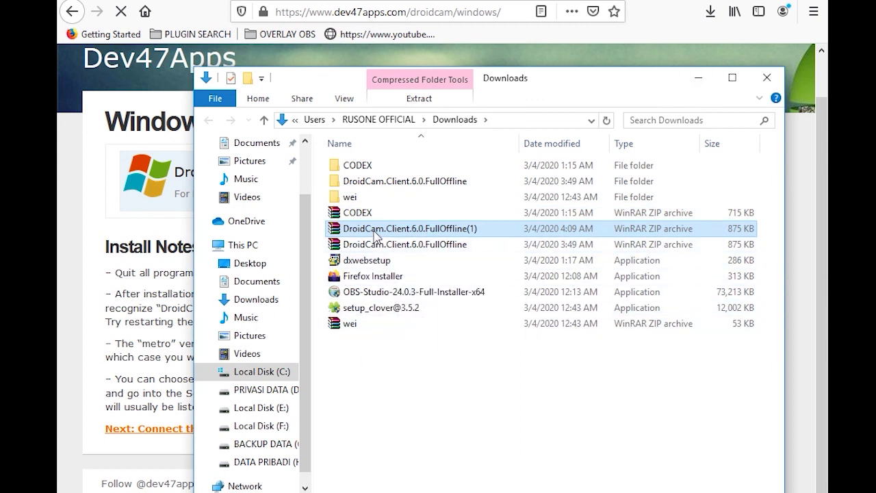
double_click(479, 181)
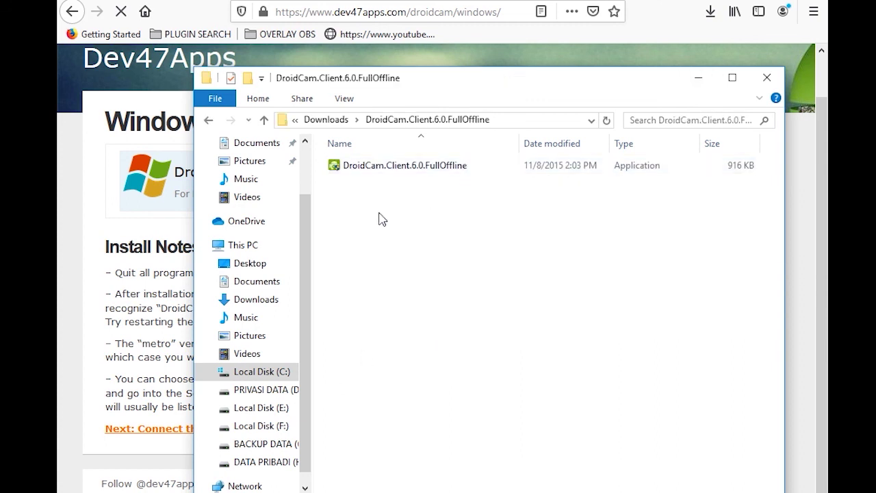
left_click(367, 171)
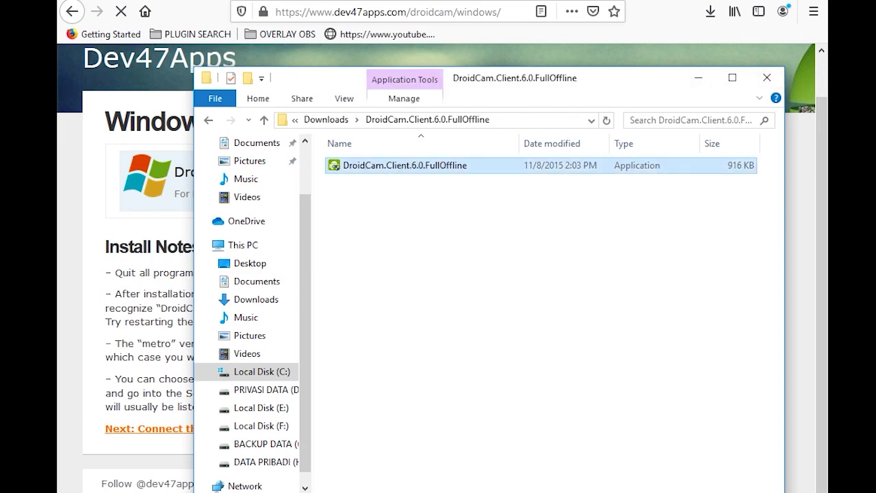
Minimize the open windows and launch DroidCamApp from the desktop.
key("super+Home")
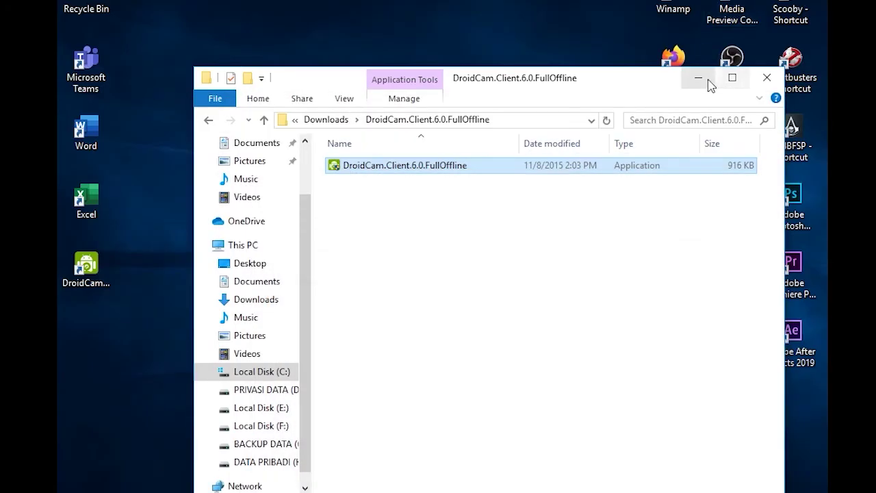
left_click(697, 77)
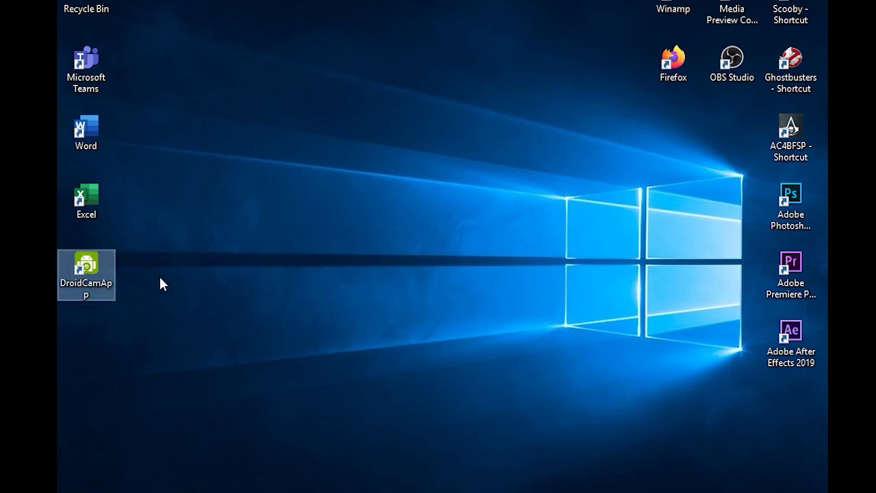
double_click(93, 271)
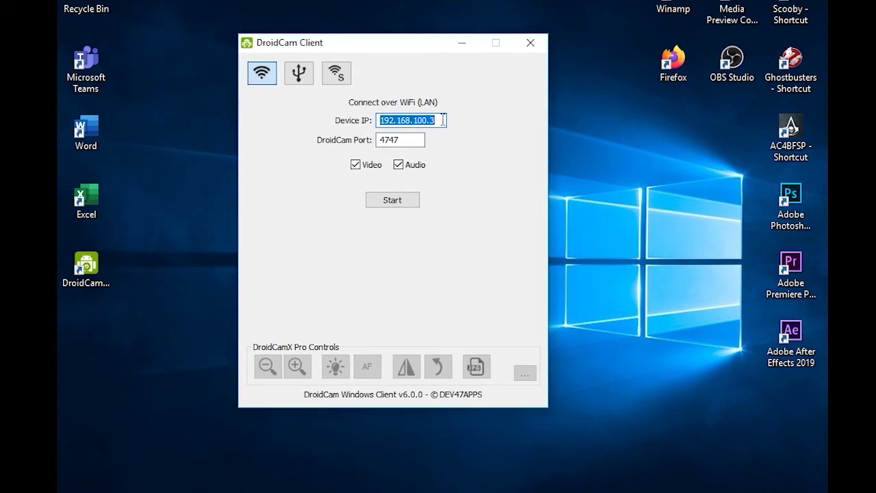
Clear the WiFi connection fields and enter Device IP 192.168.100.3 and DroidCam Port 4747 as shown on the phone.
left_click(442, 120)
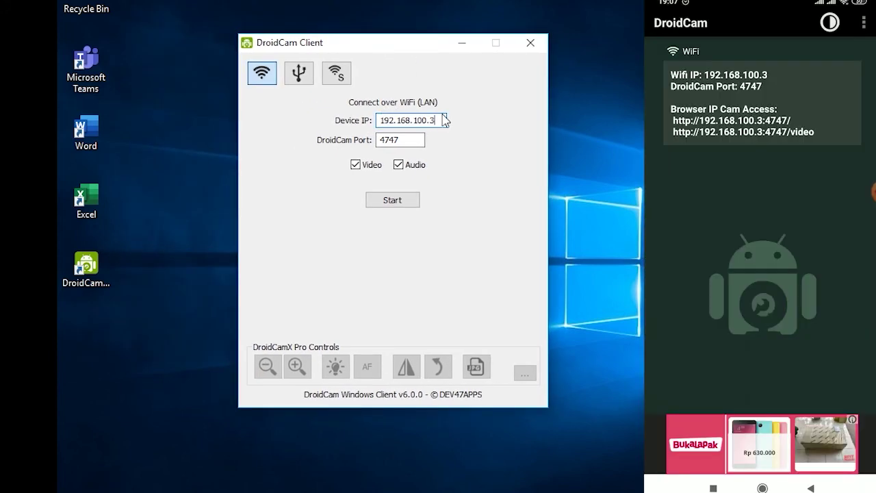
double_click(439, 121)
key("BackSpace")
key("Tab")
key("BackSpace")
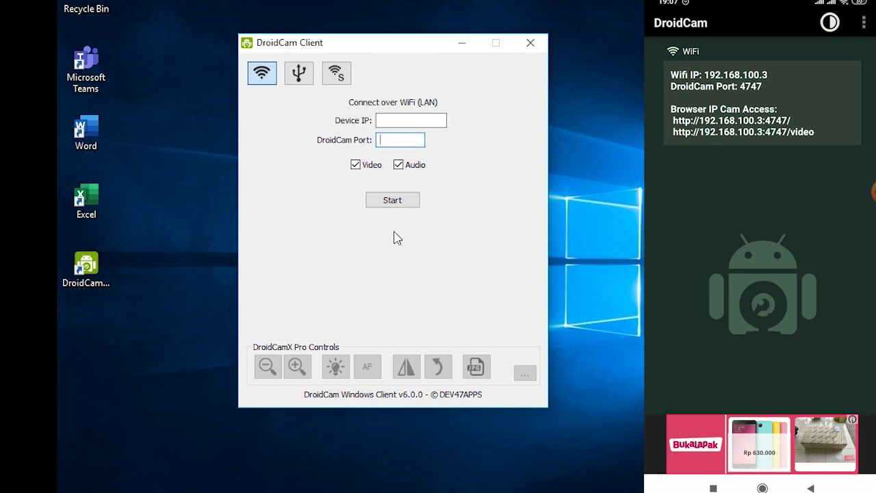
left_click_drag(401, 45, 413, 32)
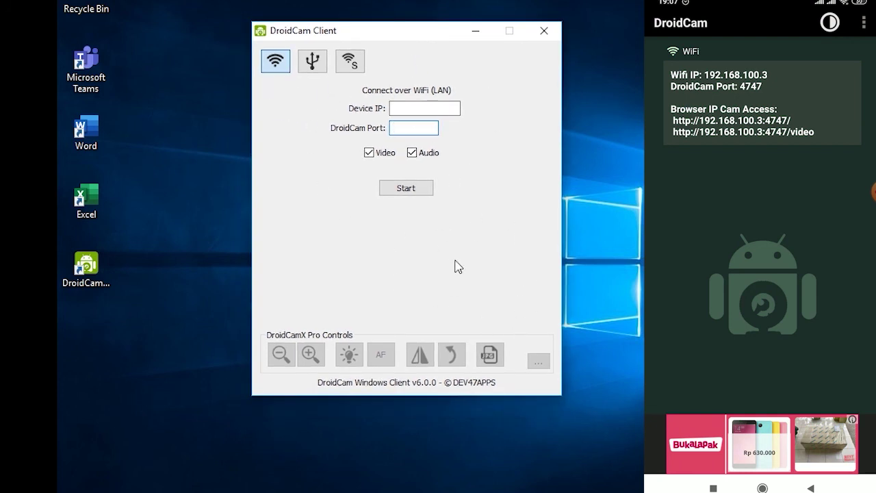
left_click(422, 108)
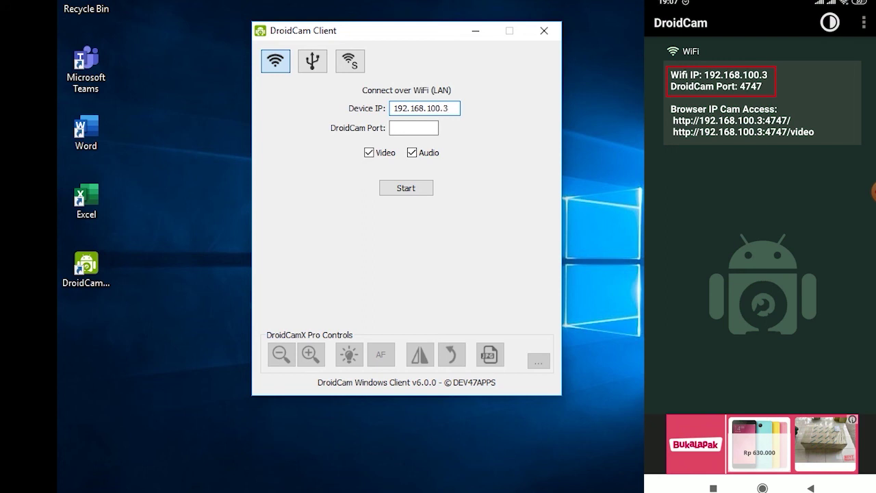
left_click(409, 129)
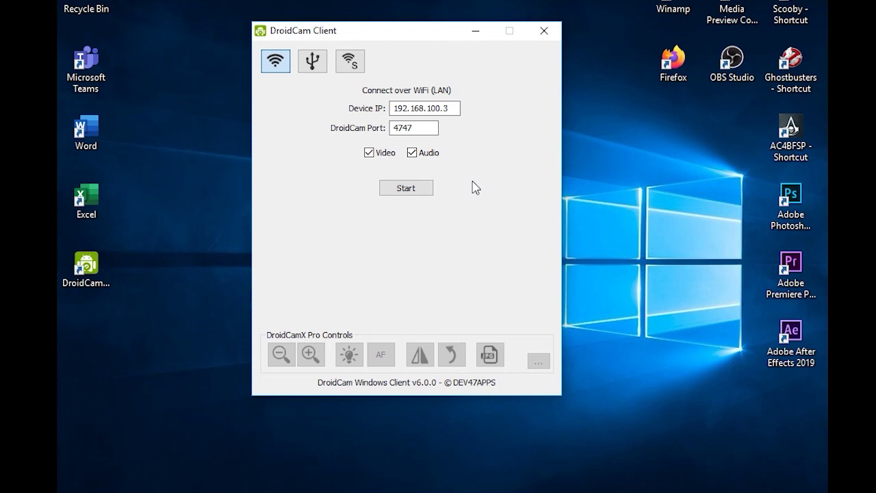
Start the phone camera connection over WiFi with video and audio, stop it, and start it again.
left_click(420, 193)
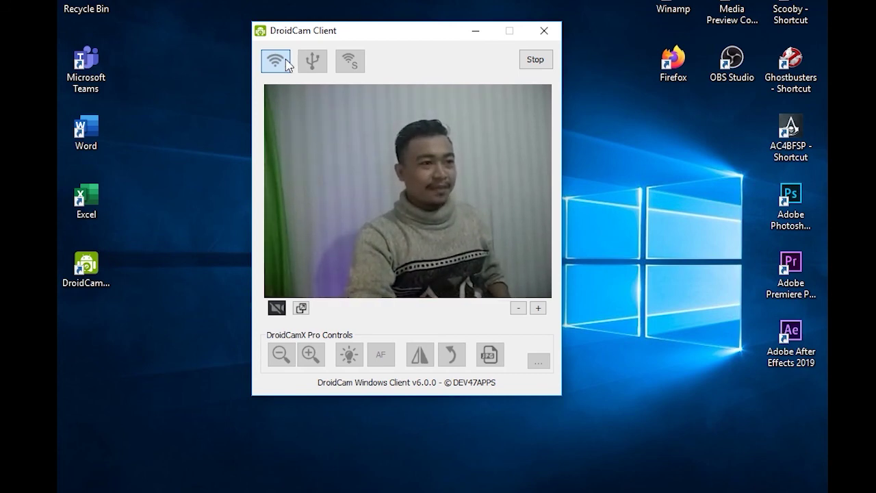
left_click_drag(381, 37, 404, 59)
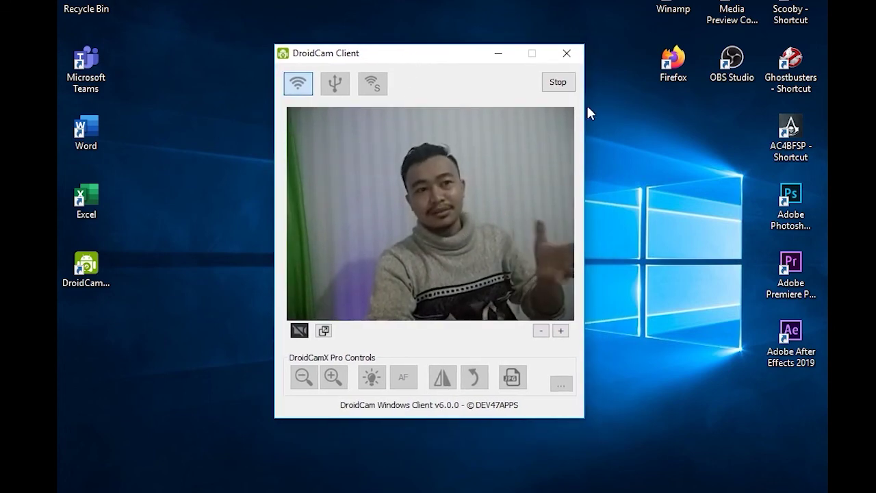
left_click(565, 84)
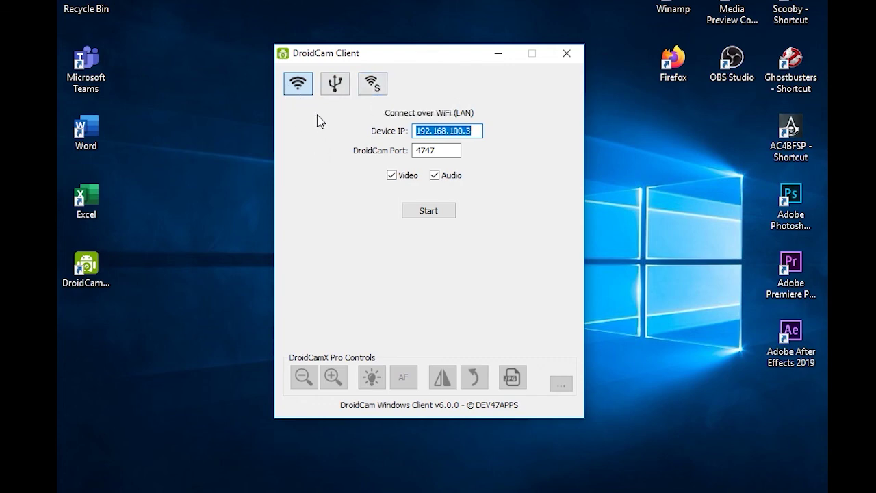
left_click(428, 211)
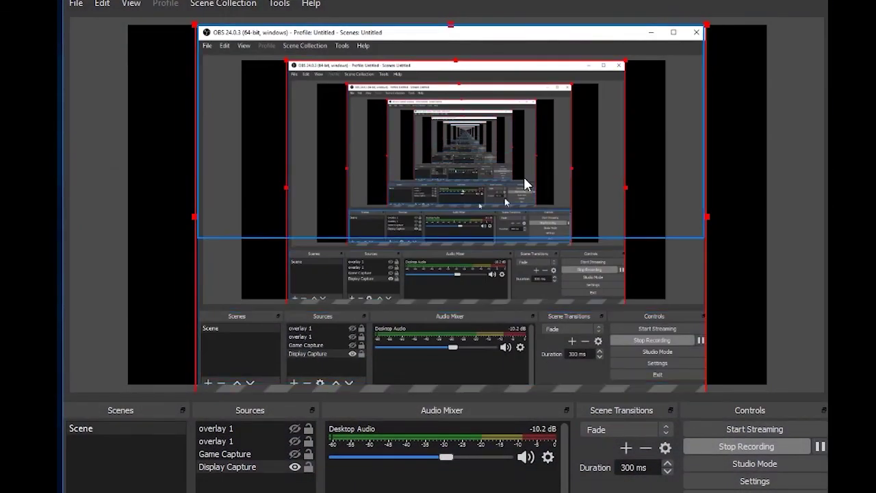
In OBS Studio, show both overlay 1 sources and toggle the Display Capture source's visibility to preview the overlay.
left_click(298, 469)
left_click(296, 469)
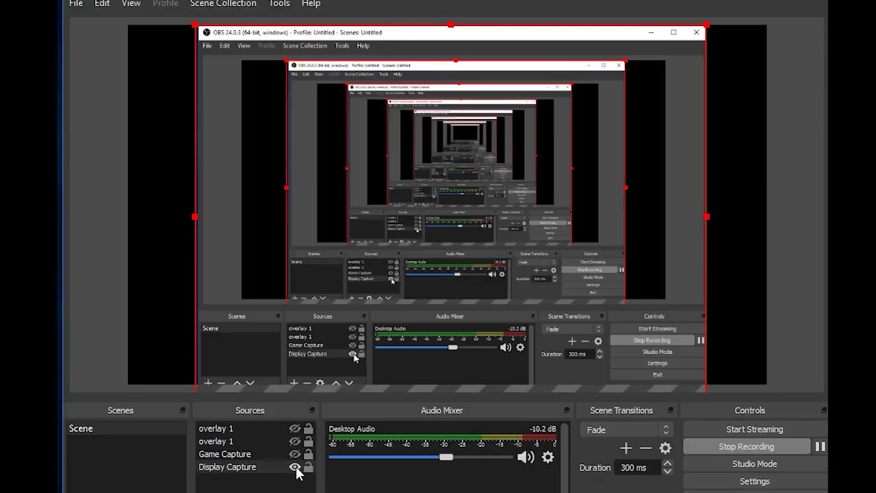
left_click(295, 429)
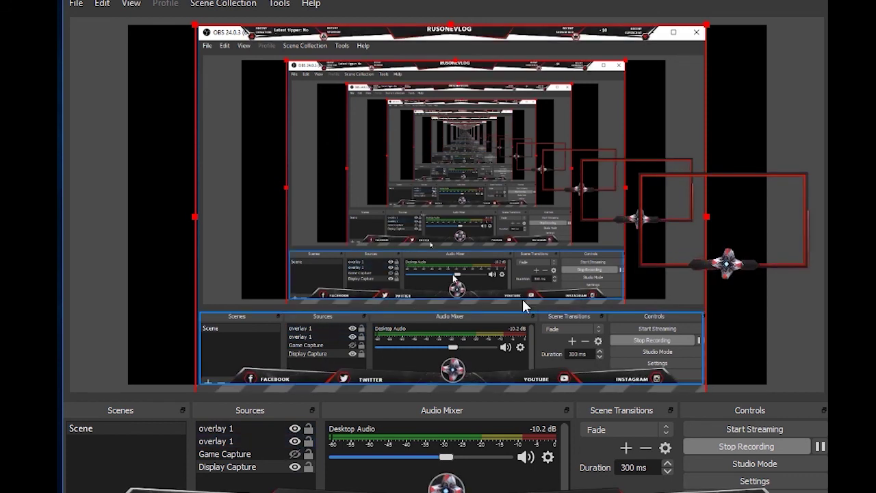
left_click(294, 467)
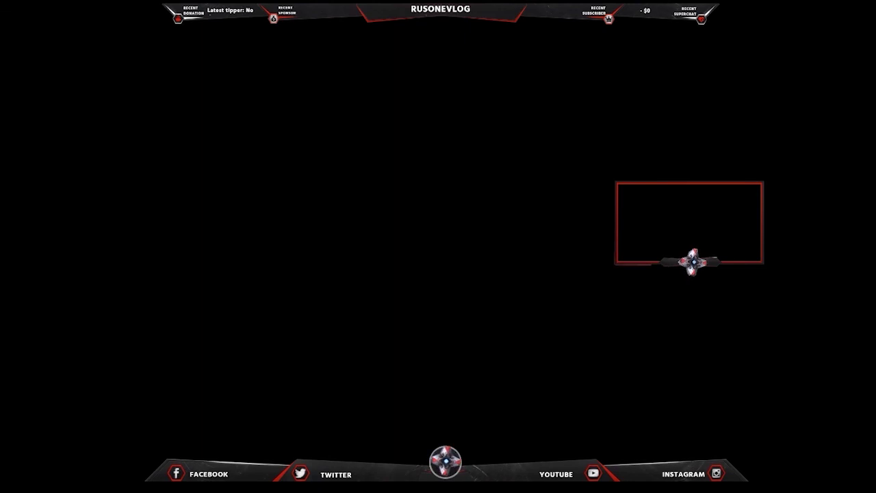
left_click(311, 440)
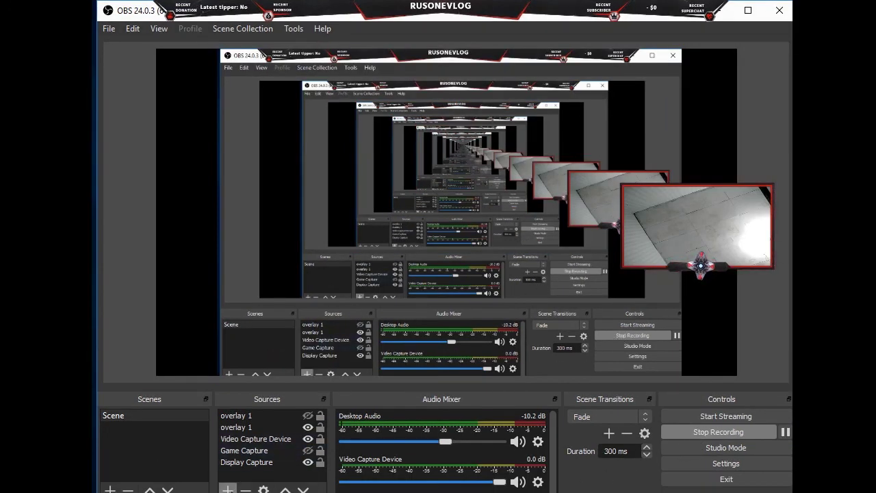
Create a new, visible Video Capture Device source in the scene.
left_click(227, 488)
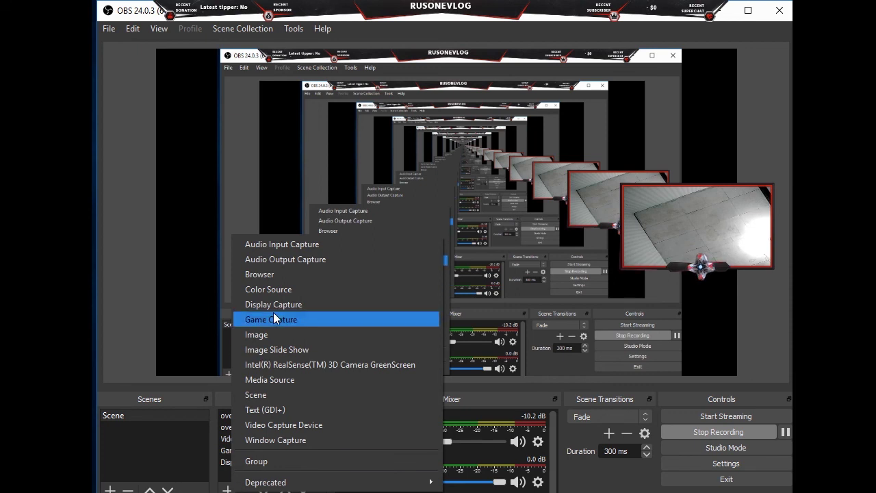
left_click(292, 425)
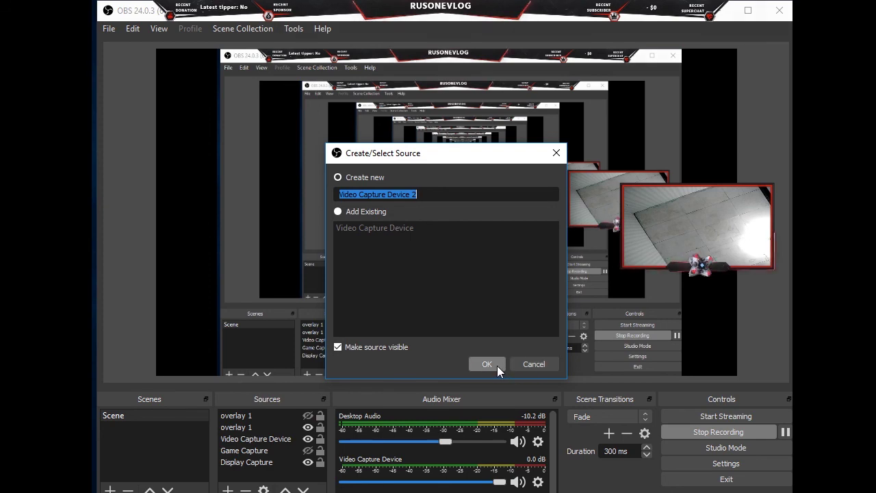
left_click(495, 367)
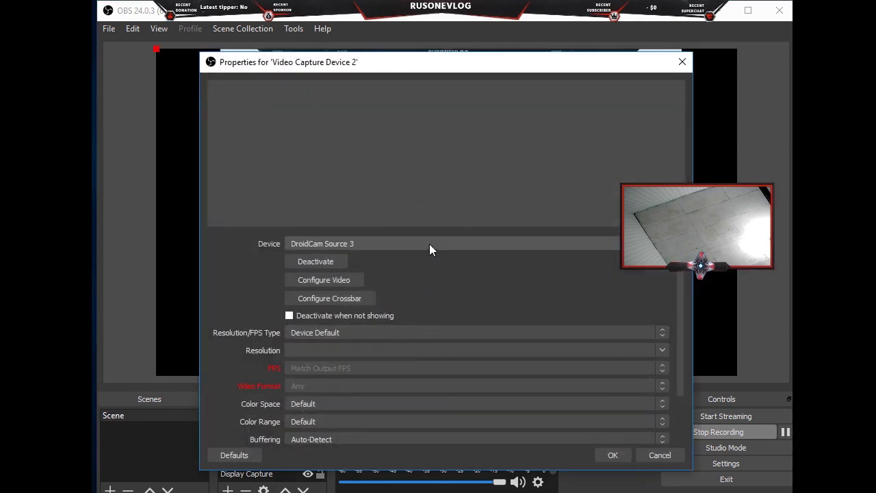
Use DroidCam Source 3 as the capture device and accept the source's default properties.
left_click(429, 243)
left_click(429, 244)
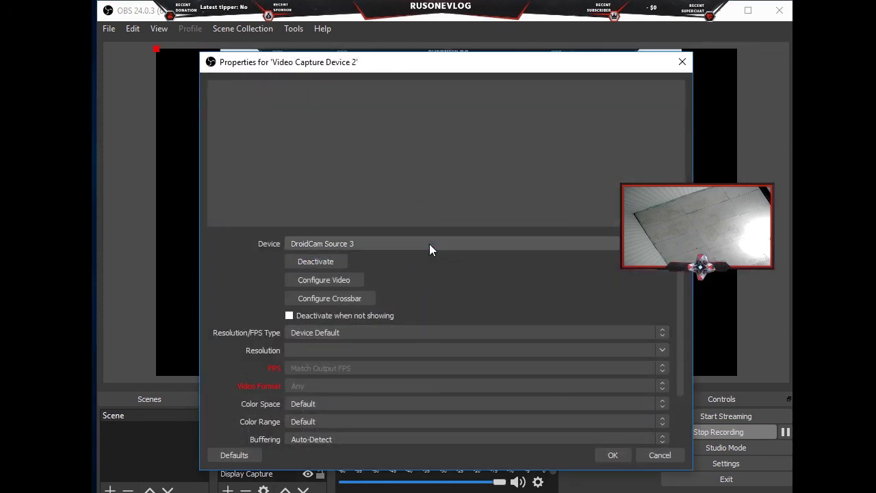
left_click(396, 244)
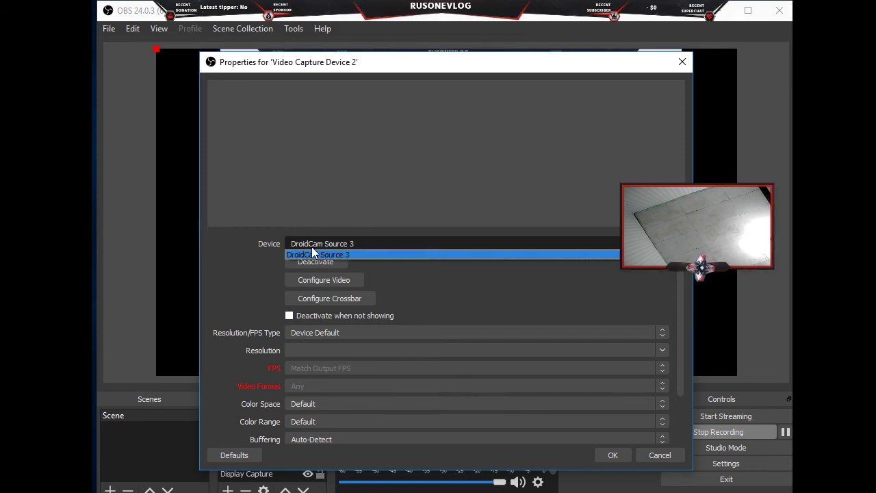
left_click(405, 240)
left_click(400, 240)
left_click(400, 240)
left_click(400, 240)
left_click(400, 240)
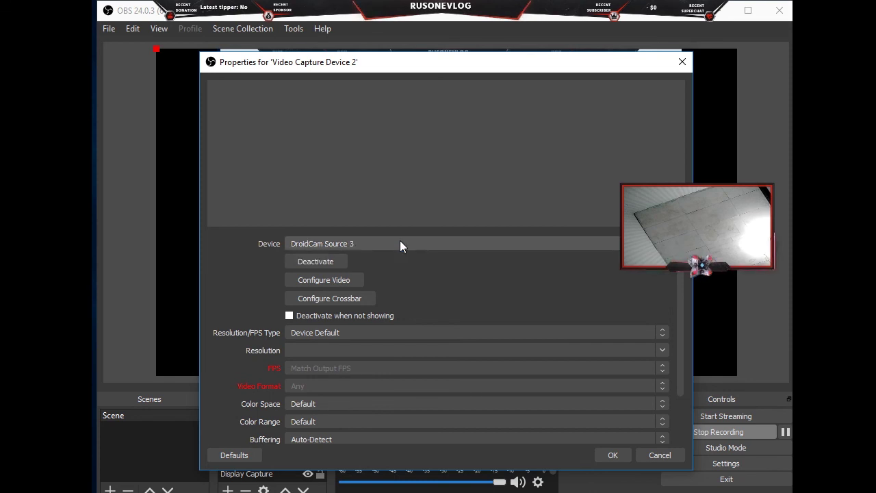
left_click(612, 455)
key("Escape")
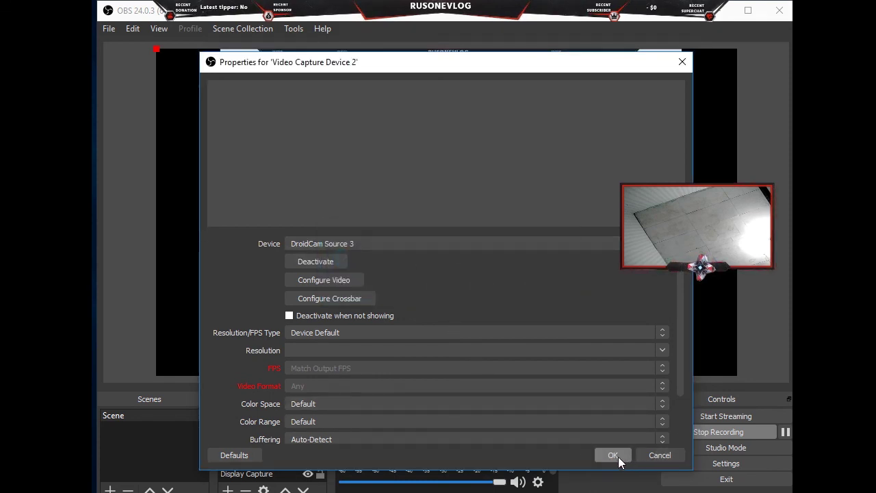
left_click(612, 455)
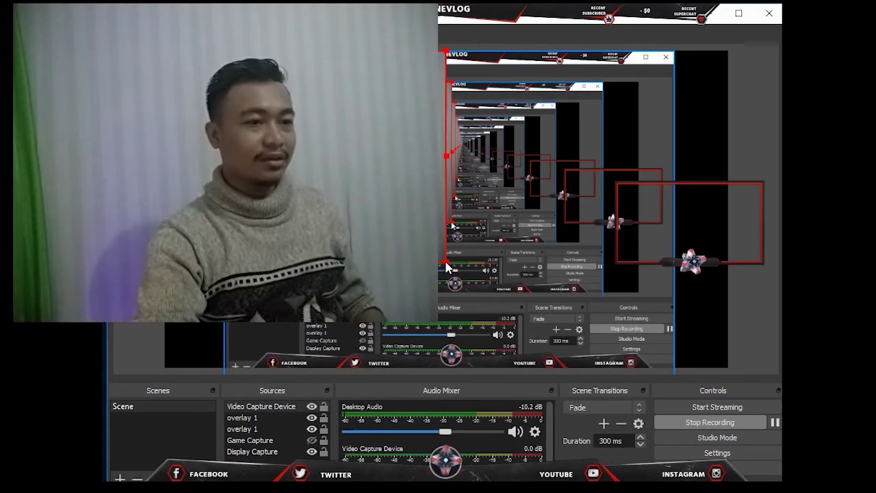
Shrink the camera picture to fit the overlay's webcam frame and move Video Capture Device below both overlay 1 sources.
left_click_drag(445, 262, 609, 220)
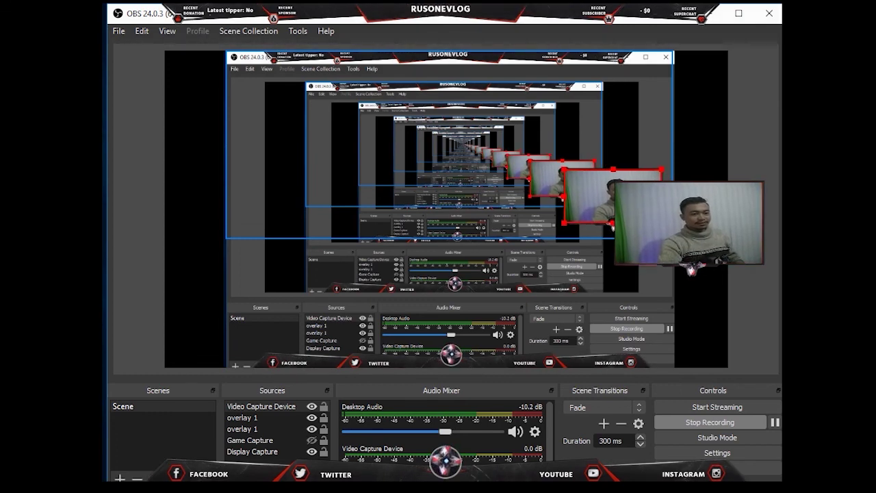
left_click(257, 409)
left_click_drag(257, 414, 254, 433)
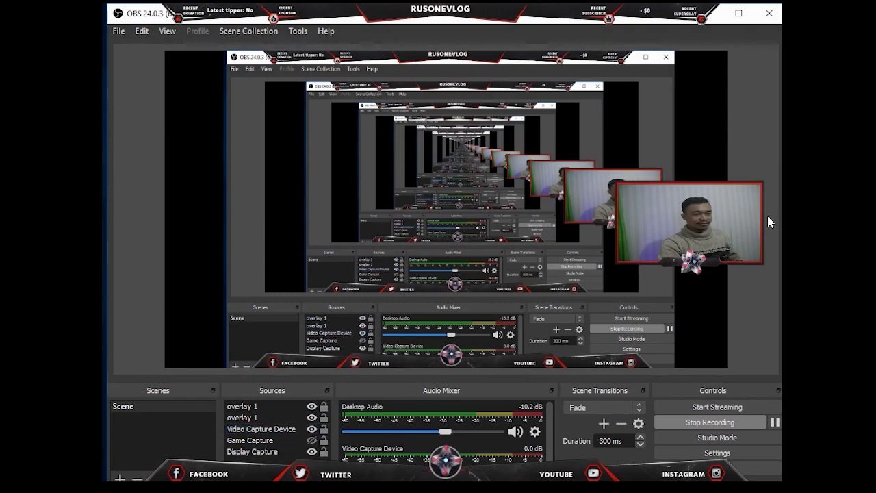